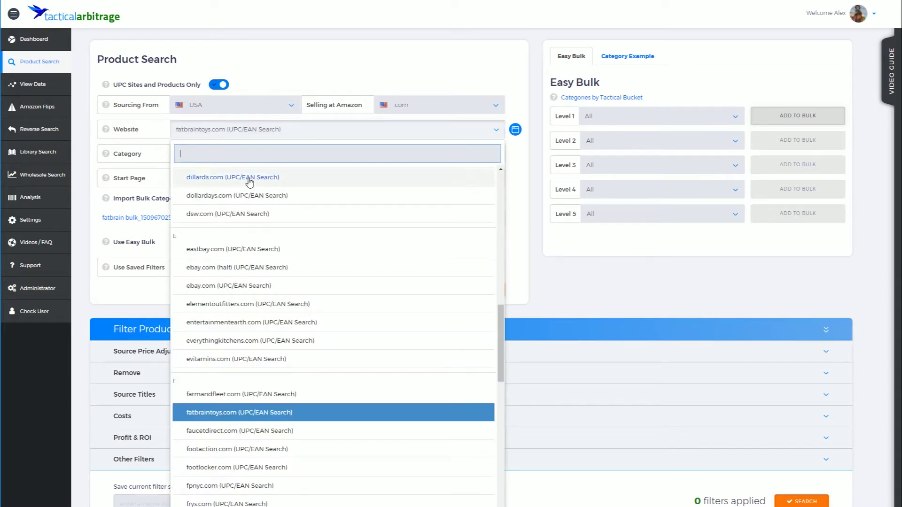
Clear the website selection in the product search by choosing the blank entry.
{"action": "scroll", "coordinate": [501, 234], "scroll_direction": "up", "scroll_amount": 10}
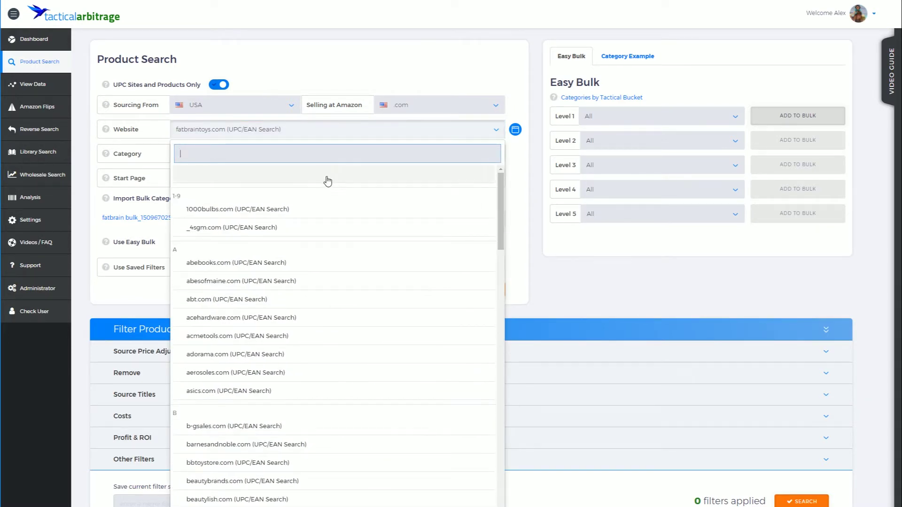
{"action": "left_click", "coordinate": [327, 179]}
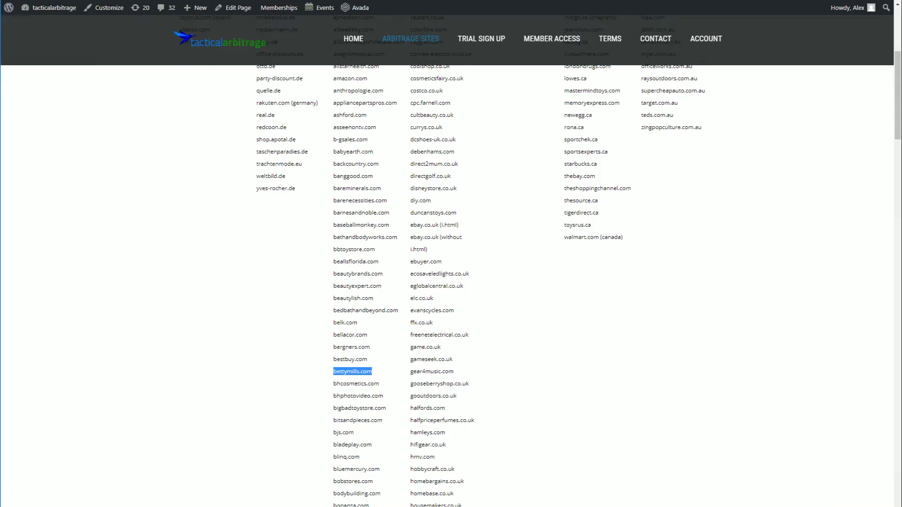
Examine how the USA source domains are written in the list of supported arbitrage sites.
{"action": "scroll", "coordinate": [246, 214], "scroll_direction": "up", "scroll_amount": 7}
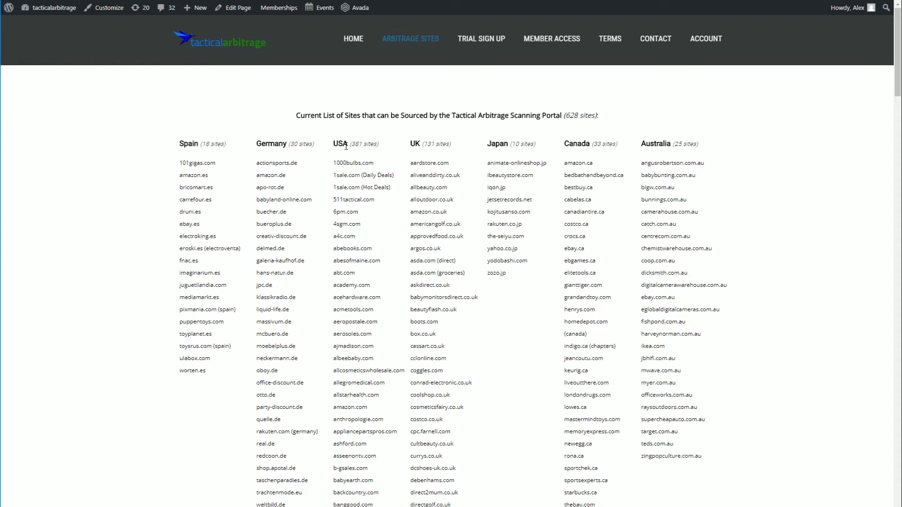
{"action": "scroll", "coordinate": [345, 147], "scroll_direction": "down", "scroll_amount": 5}
{"action": "double_click", "coordinate": [353, 466]}
{"action": "triple_click", "coordinate": [348, 296]}
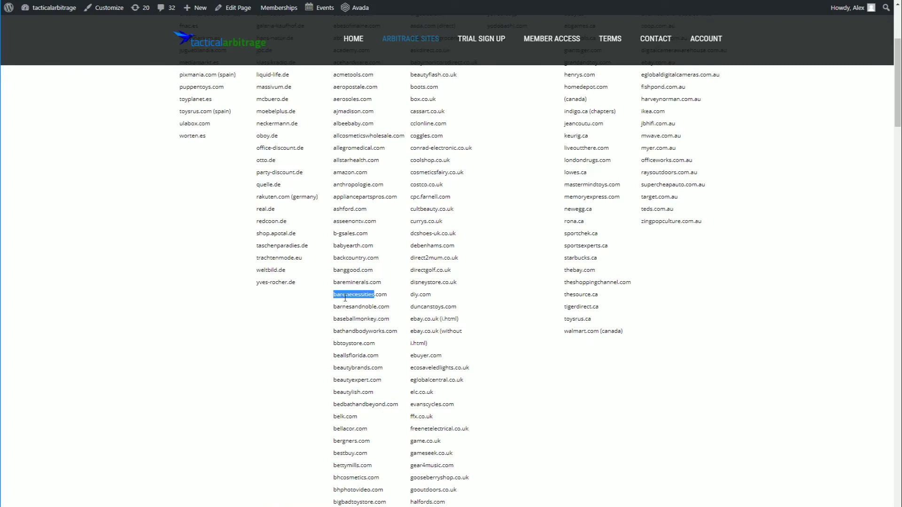
{"action": "double_click", "coordinate": [350, 381]}
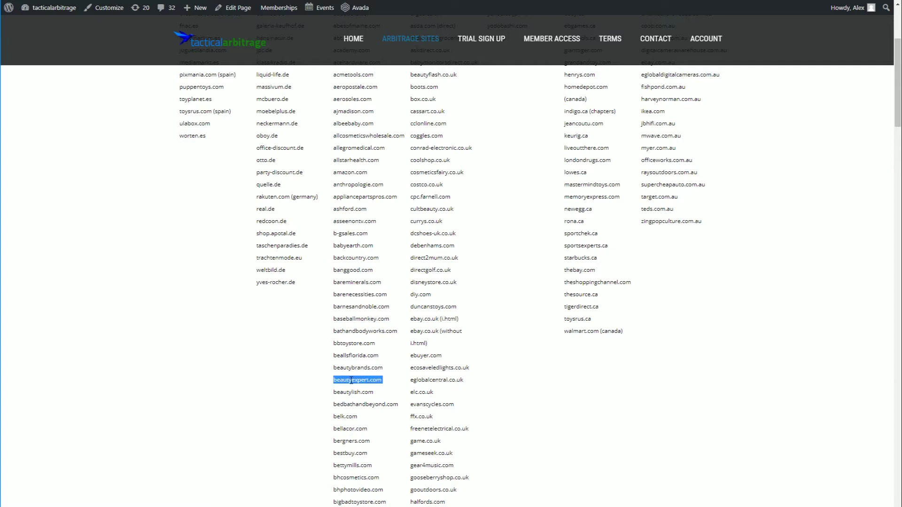
{"action": "double_click", "coordinate": [354, 453]}
{"action": "scroll", "coordinate": [354, 451], "scroll_direction": "down", "scroll_amount": 10}
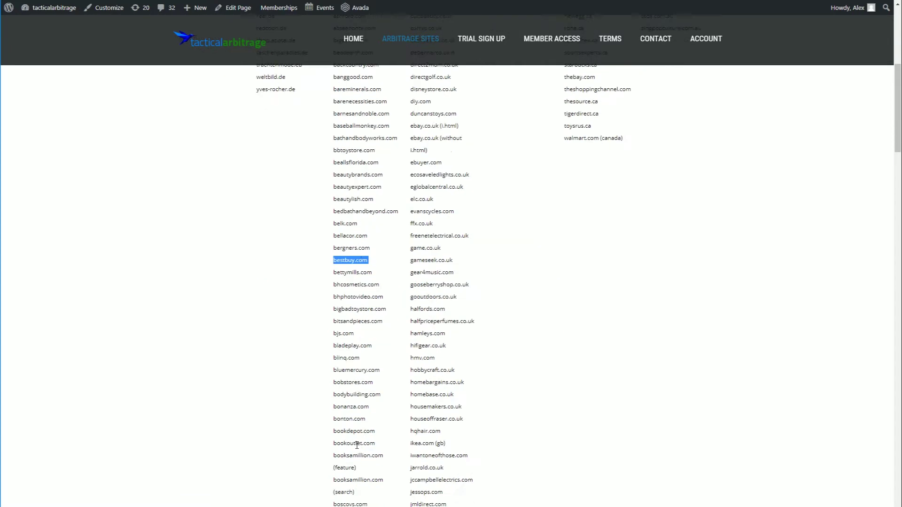
{"action": "double_click", "coordinate": [352, 407]}
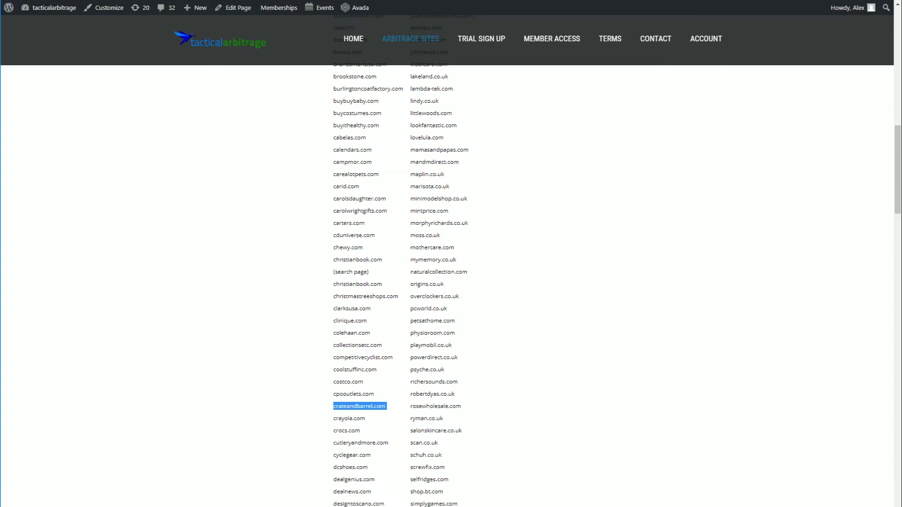
Switch to the bulk_example_2 workbook in Excel and widen the category column to show its entries.
{"action": "key", "text": "alt+Tab"}
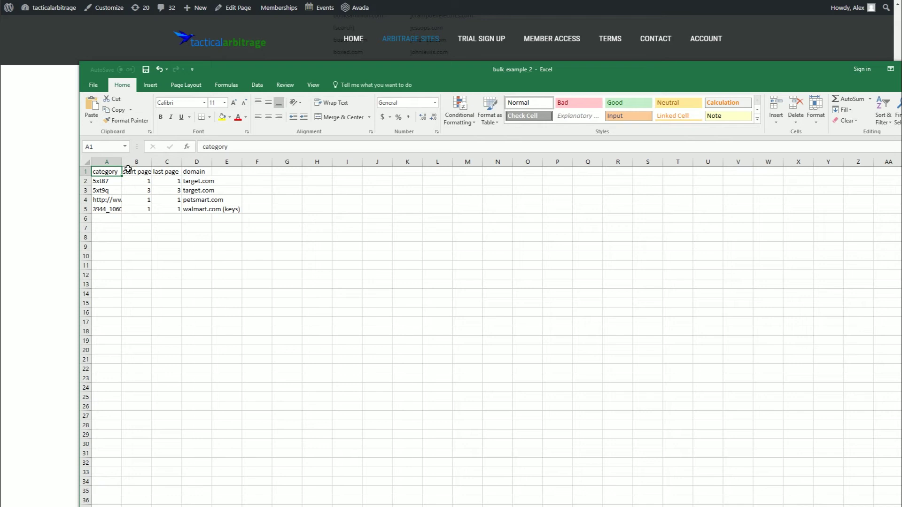
{"action": "left_click_drag", "start_coordinate": [122, 161], "coordinate": [151, 161]}
{"action": "left_click_drag", "start_coordinate": [234, 162], "coordinate": [232, 162]}
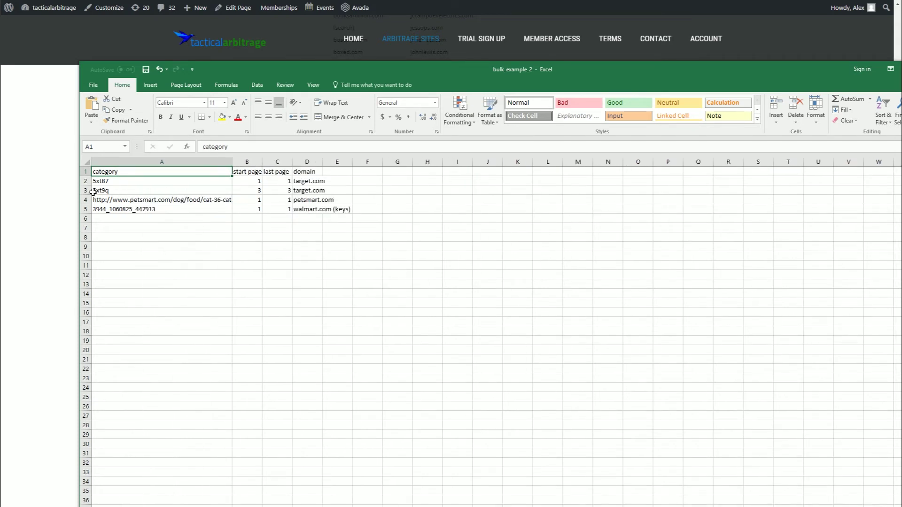
Examine the category codes and URL, and the target.com, petsmart.com and walmart.com (keys) entries in the domain column.
{"action": "left_click", "coordinate": [109, 181]}
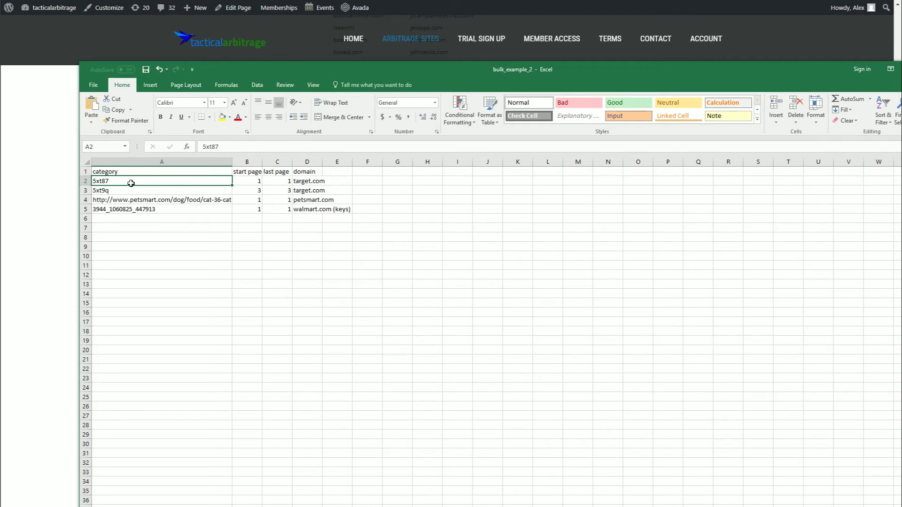
{"action": "left_click", "coordinate": [121, 200]}
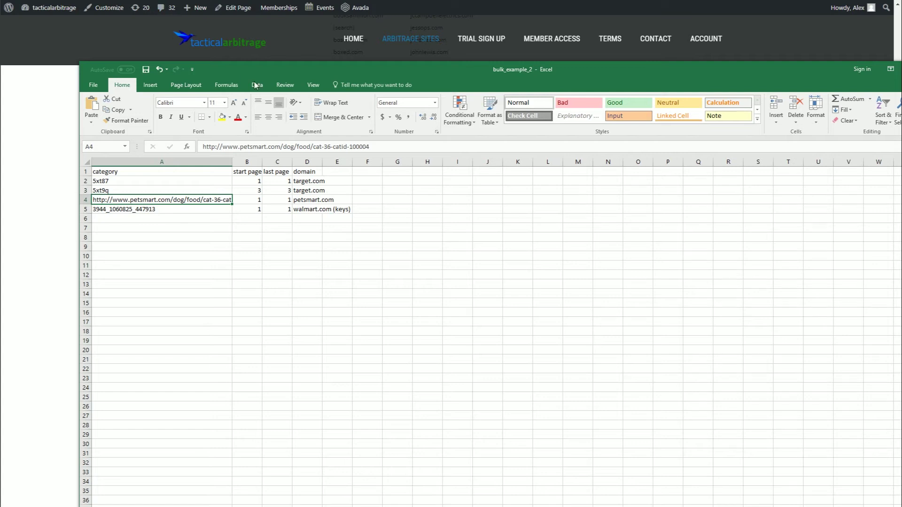
{"action": "left_click", "coordinate": [306, 182]}
{"action": "key", "text": "Down"}
{"action": "key", "text": "Down"}
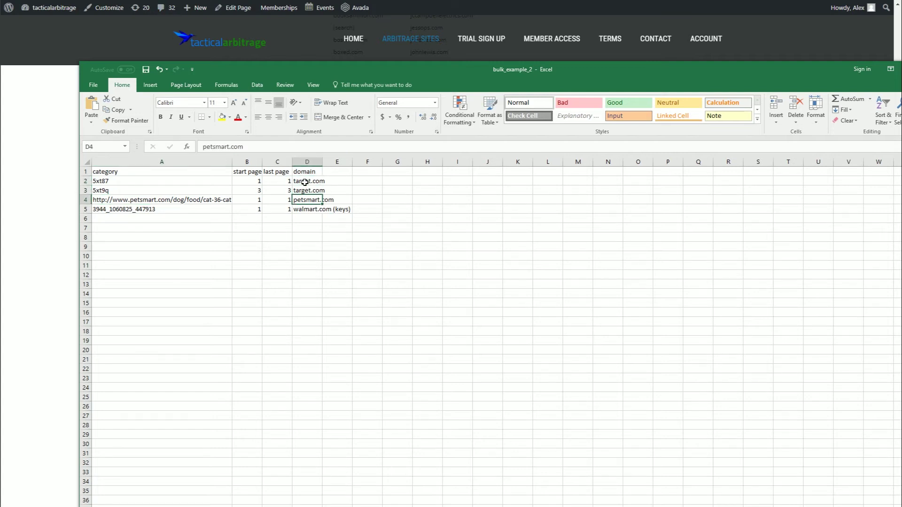
{"action": "key", "text": "Down"}
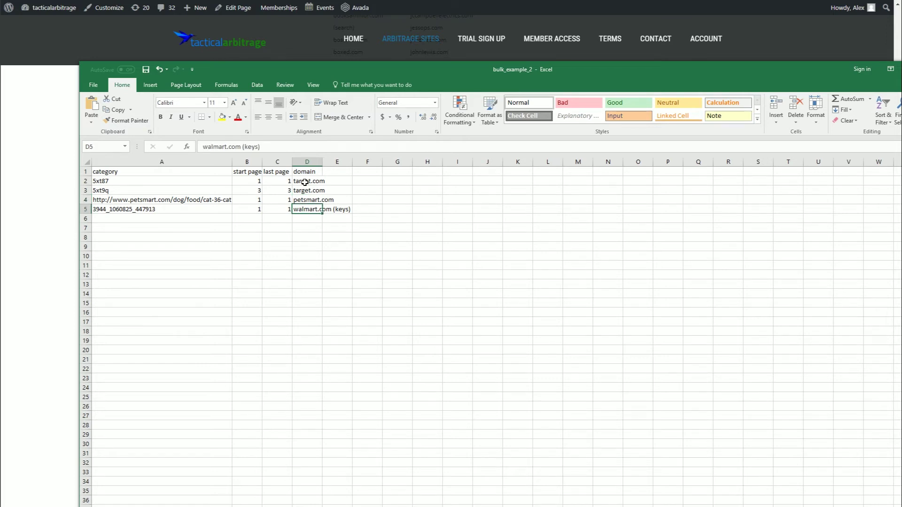
Switch to the supported sites list in the browser and compare the walmart.com and walmart.com (keys) entries under USA.
{"action": "left_click", "coordinate": [45, 259]}
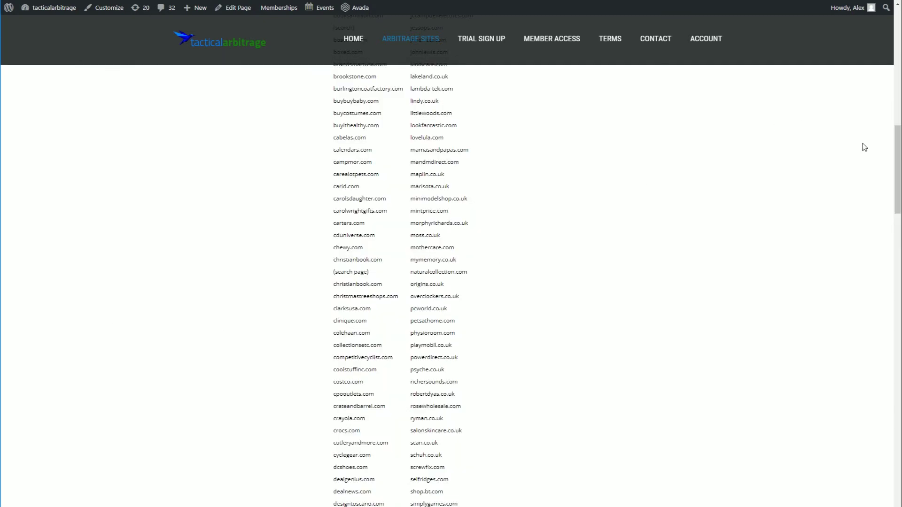
{"action": "left_click_drag", "start_coordinate": [897, 147], "coordinate": [895, 471]}
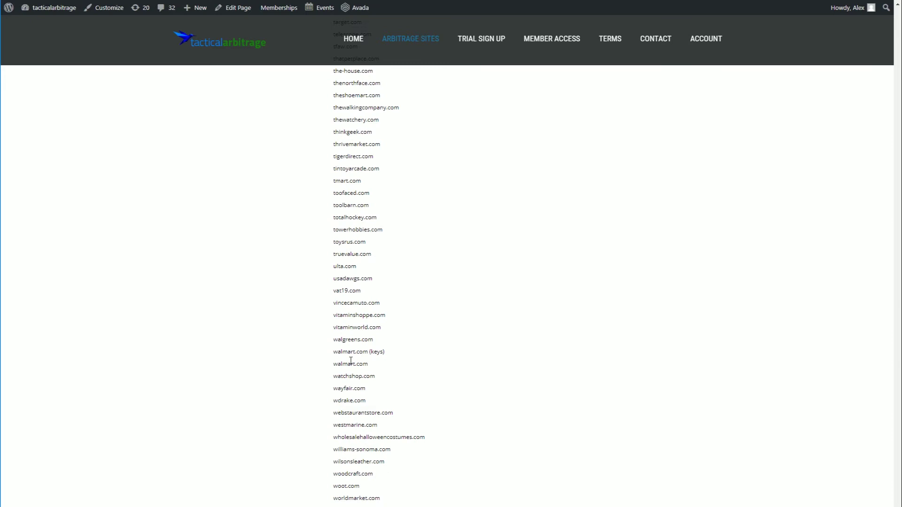
{"action": "left_click_drag", "start_coordinate": [368, 364], "coordinate": [334, 365]}
{"action": "left_click_drag", "start_coordinate": [384, 352], "coordinate": [333, 353]}
{"action": "scroll", "coordinate": [385, 354], "scroll_direction": "up", "scroll_amount": 20}
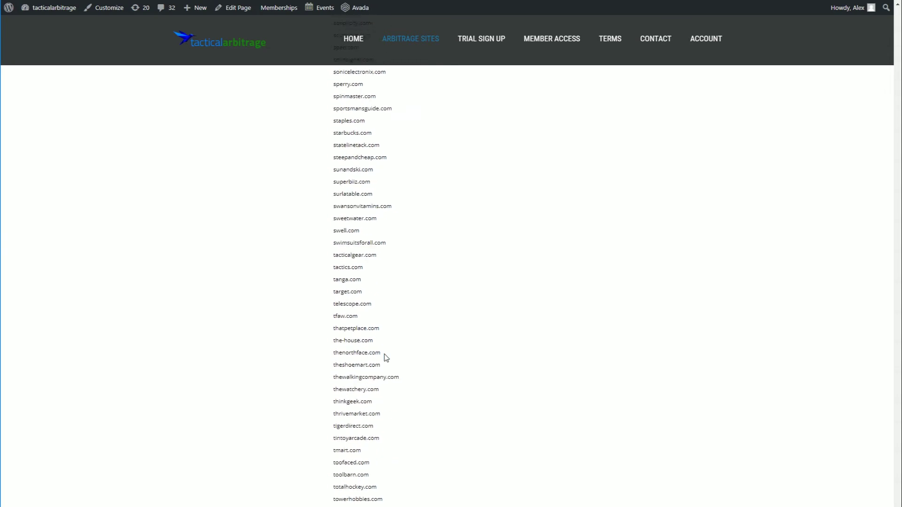
{"action": "scroll", "coordinate": [385, 358], "scroll_direction": "up", "scroll_amount": 20}
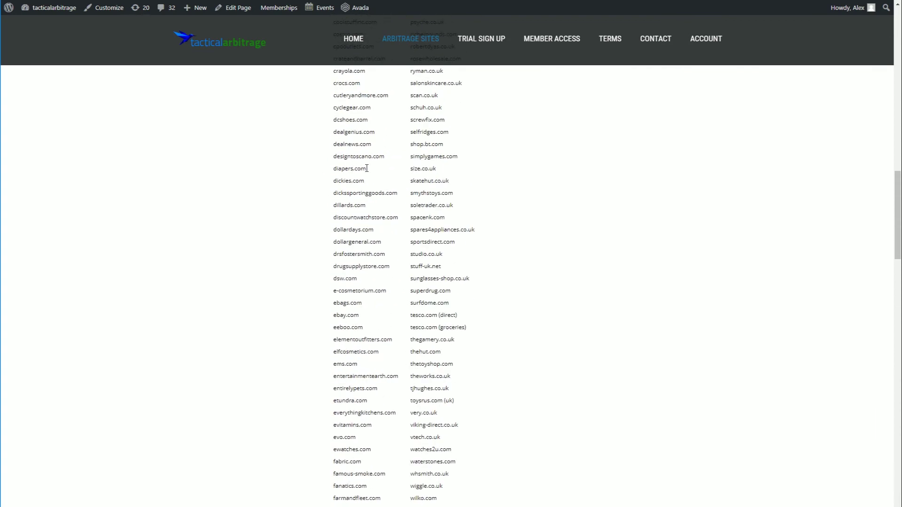
{"action": "left_click_drag", "start_coordinate": [366, 168], "coordinate": [332, 180]}
Return to the bulk_example_2 workbook in Excel and review the domain column from its first target.com entry.
{"action": "key", "text": "alt+Tab"}
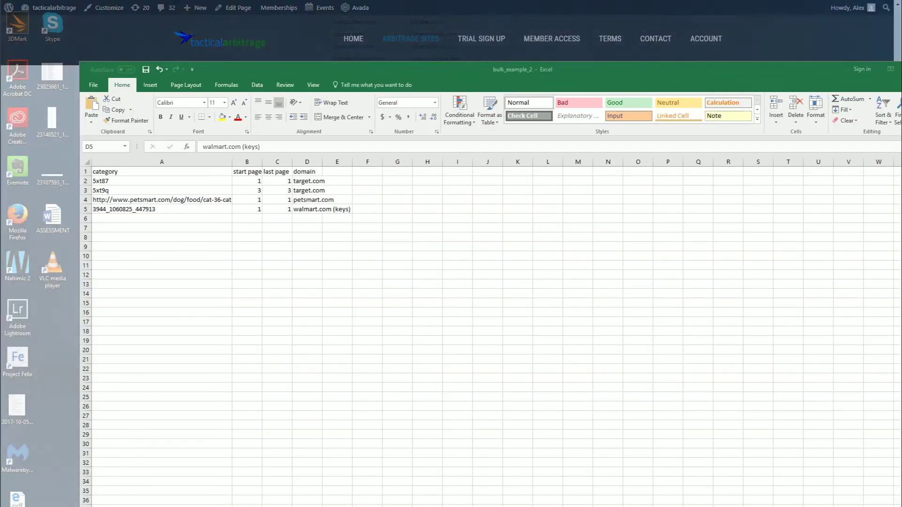
{"action": "left_click", "coordinate": [305, 239]}
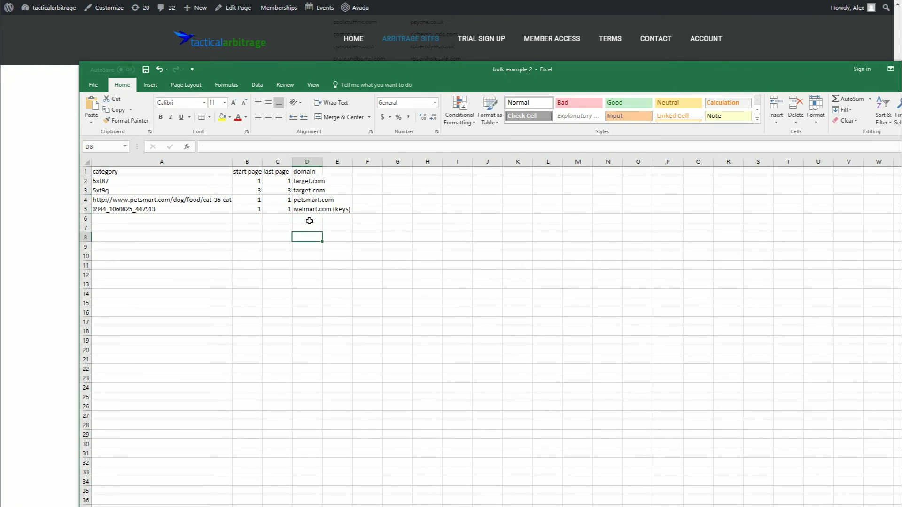
{"action": "left_click", "coordinate": [300, 182]}
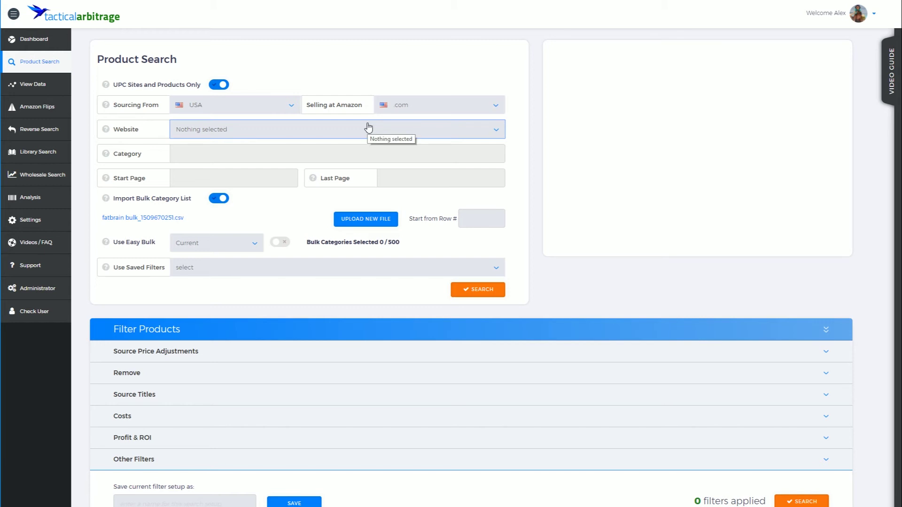
Upload bulk_example_2.csv as a new bulk category list for the Tactical Arbitrage product search.
{"action": "left_click", "coordinate": [376, 219]}
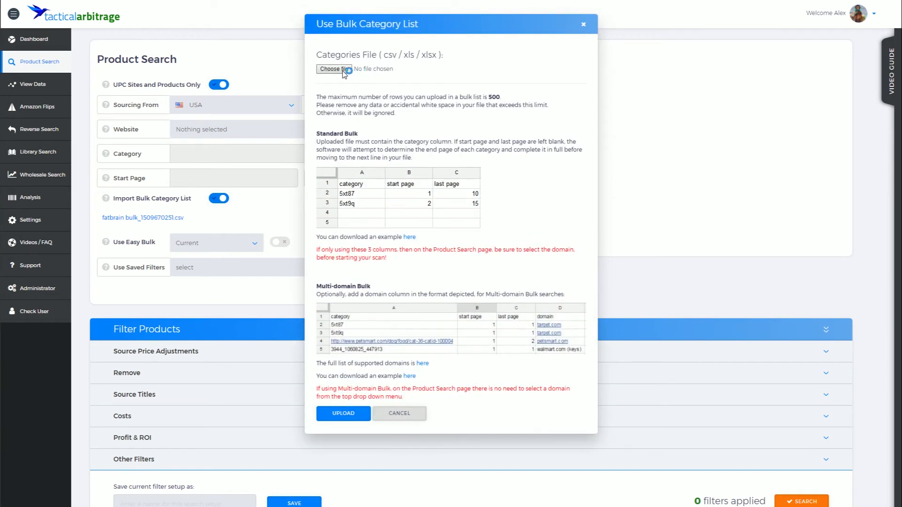
{"action": "left_click", "coordinate": [344, 70]}
{"action": "left_click", "coordinate": [125, 36]}
{"action": "left_click", "coordinate": [481, 320]}
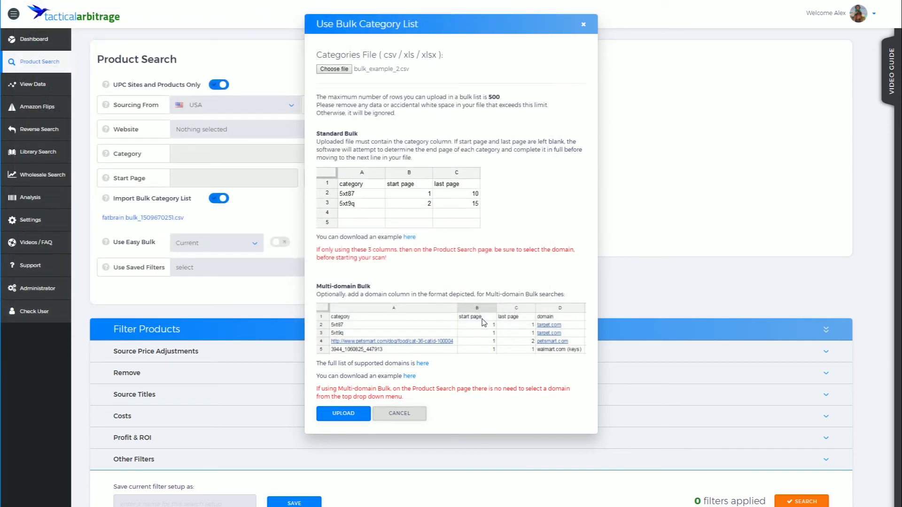
{"action": "left_click", "coordinate": [358, 417]}
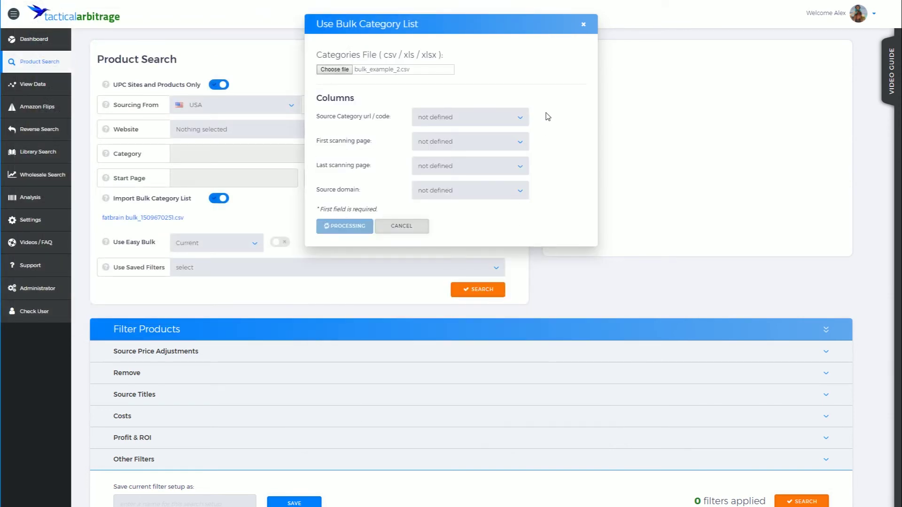
Map the source category, first page, last page and source domain to the category, start page, last page and domain columns.
{"action": "left_click", "coordinate": [416, 117]}
{"action": "left_click", "coordinate": [459, 89]}
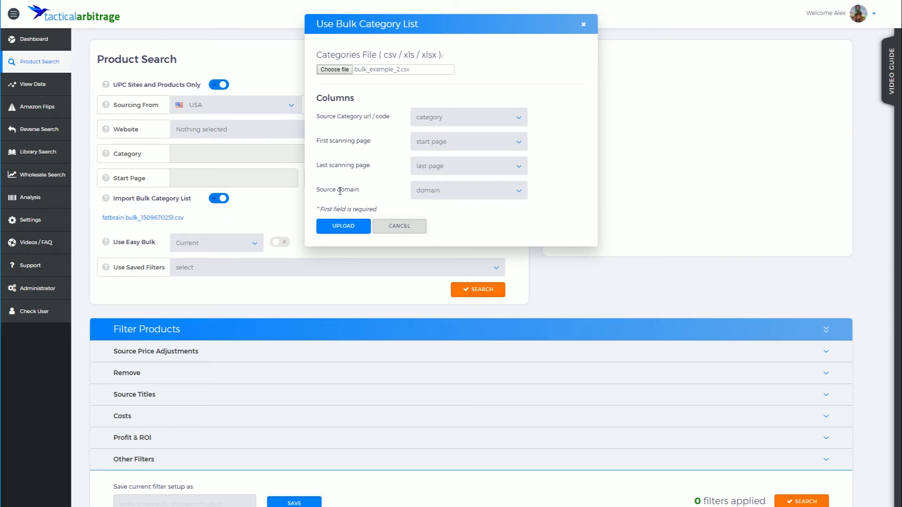
{"action": "left_click_drag", "start_coordinate": [315, 190], "coordinate": [359, 187]}
{"action": "left_click", "coordinate": [458, 195]}
{"action": "left_click", "coordinate": [458, 194]}
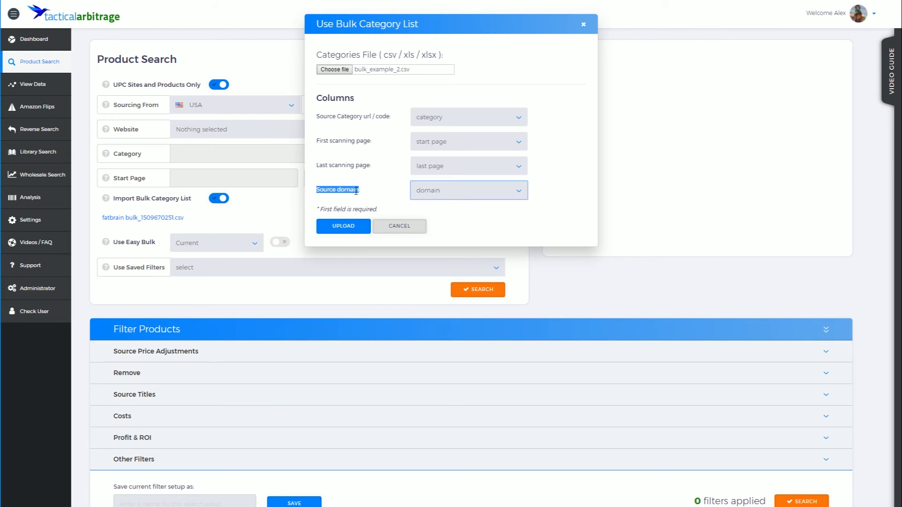
Set the first and last scanning pages to not defined, keep the domain mapping, and submit the bulk category list.
{"action": "left_click", "coordinate": [437, 143]}
{"action": "left_click", "coordinate": [439, 161]}
{"action": "left_click", "coordinate": [446, 167]}
{"action": "left_click", "coordinate": [446, 189]}
{"action": "left_click", "coordinate": [352, 227]}
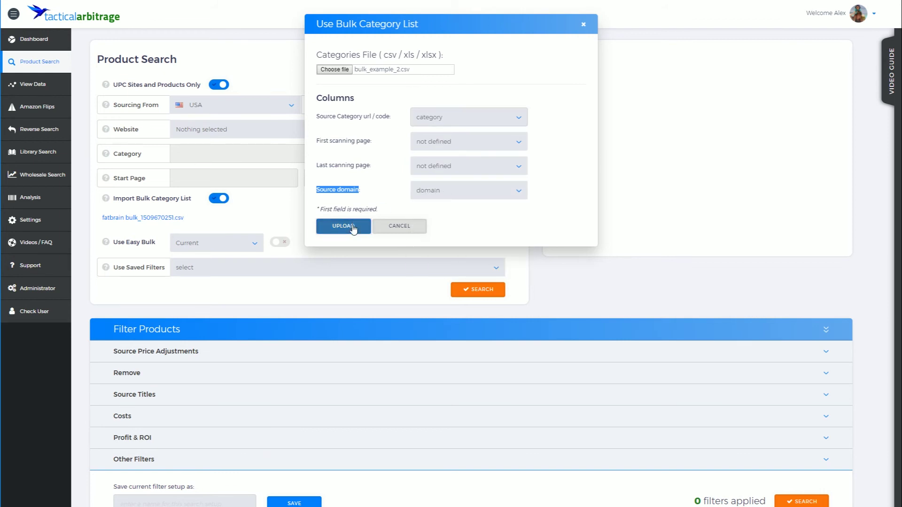
{"action": "left_click", "coordinate": [352, 227]}
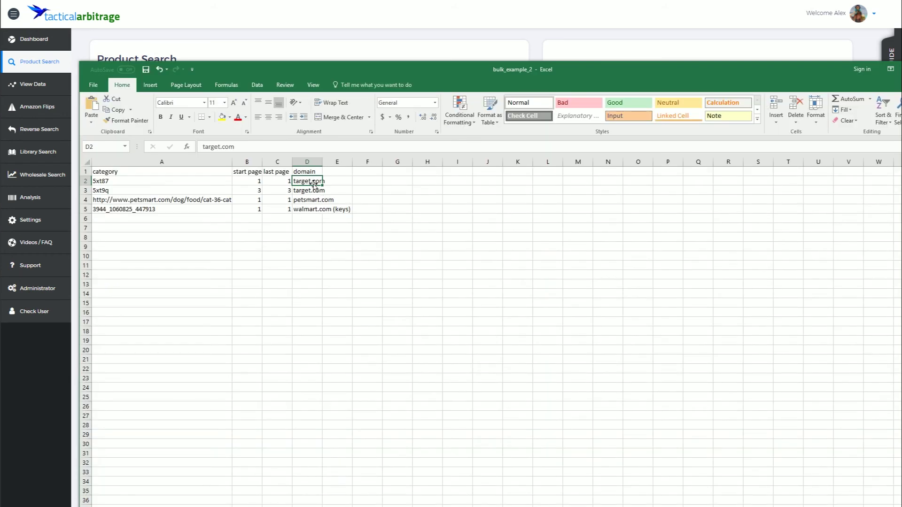
Move the Excel workbook window out of the way and expand the Source Price Adjustments filters in Tactical Arbitrage.
{"action": "left_click_drag", "start_coordinate": [303, 69], "coordinate": [750, 114]}
{"action": "left_click", "coordinate": [182, 359]}
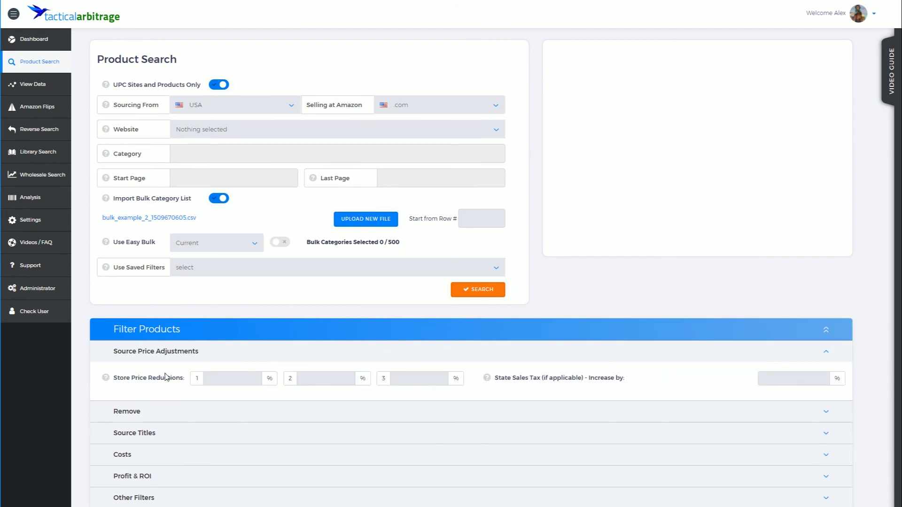